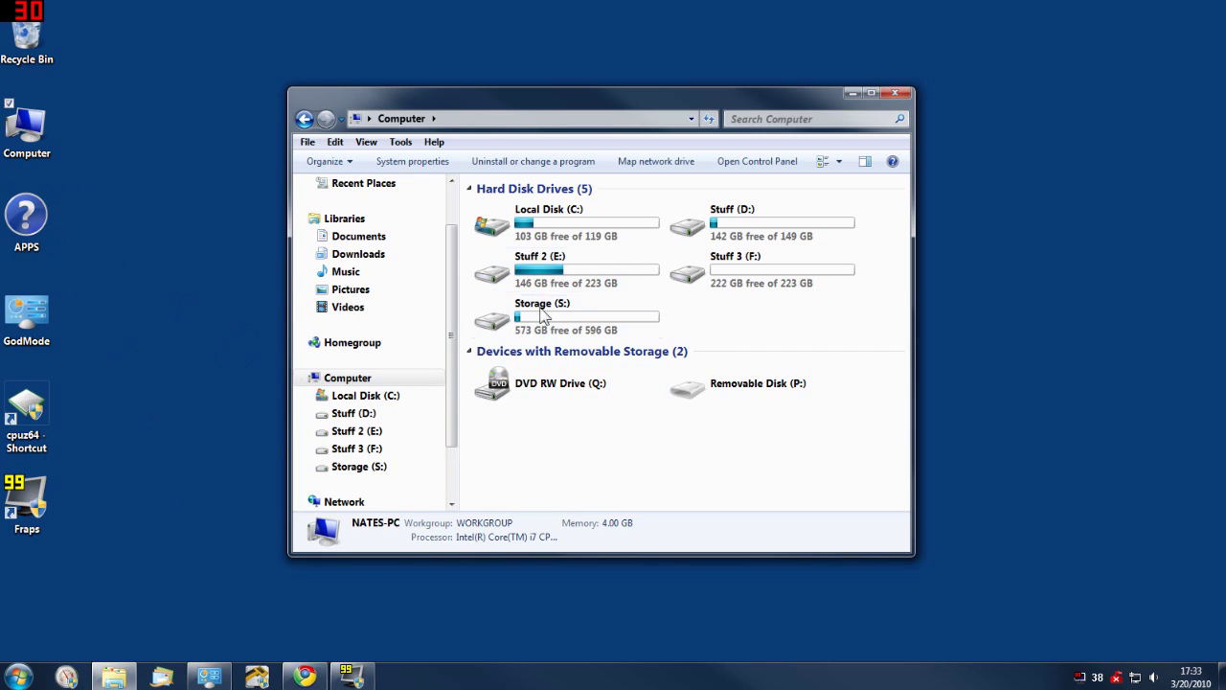
Select drives in the Computer window, ending with only Storage (S:) selected.
mouse_move(535, 330)
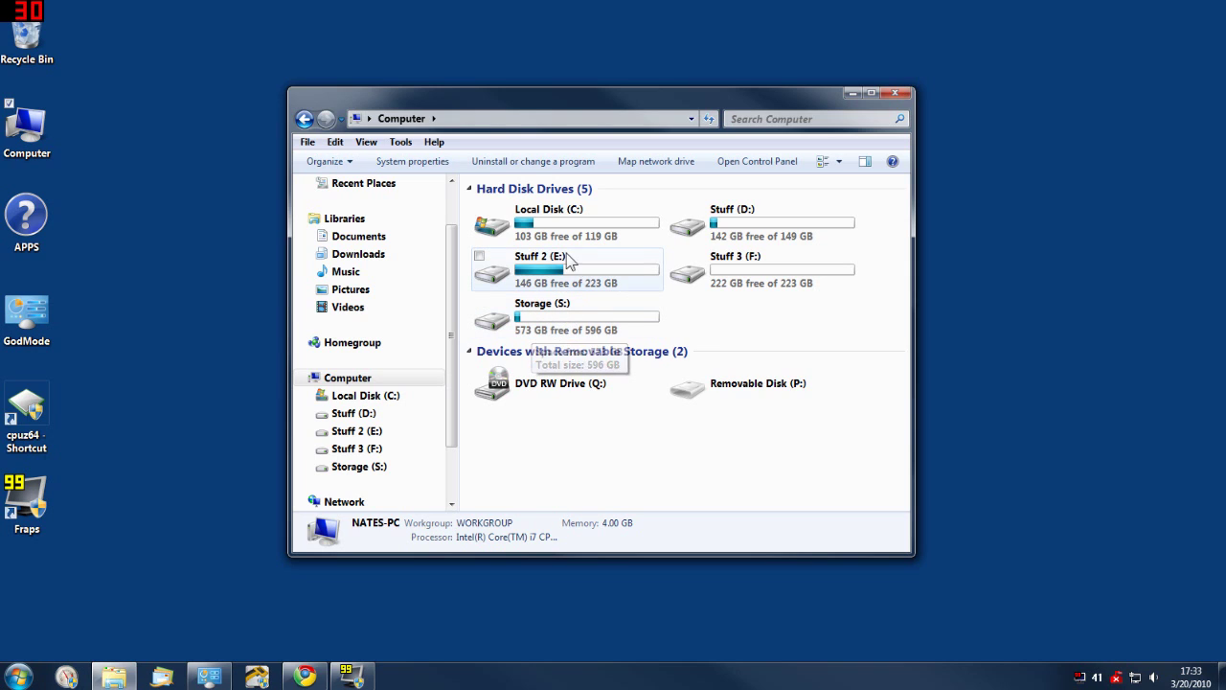
left_click(601, 275)
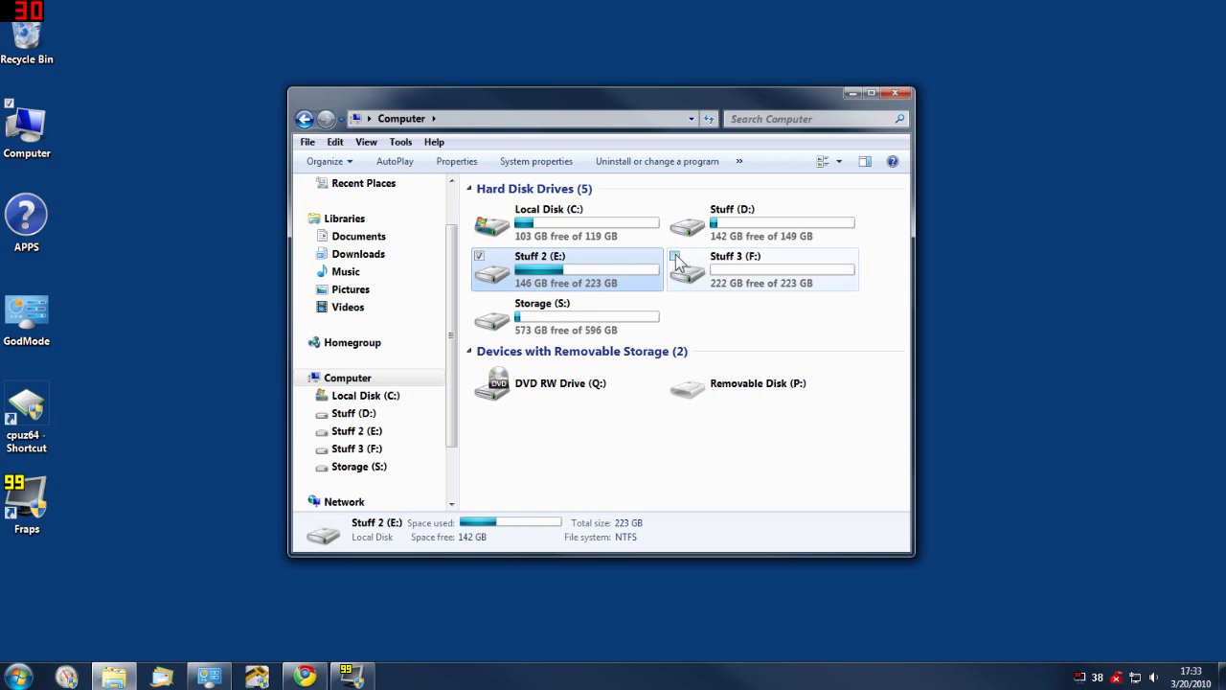
left_click(676, 257)
left_click(675, 210)
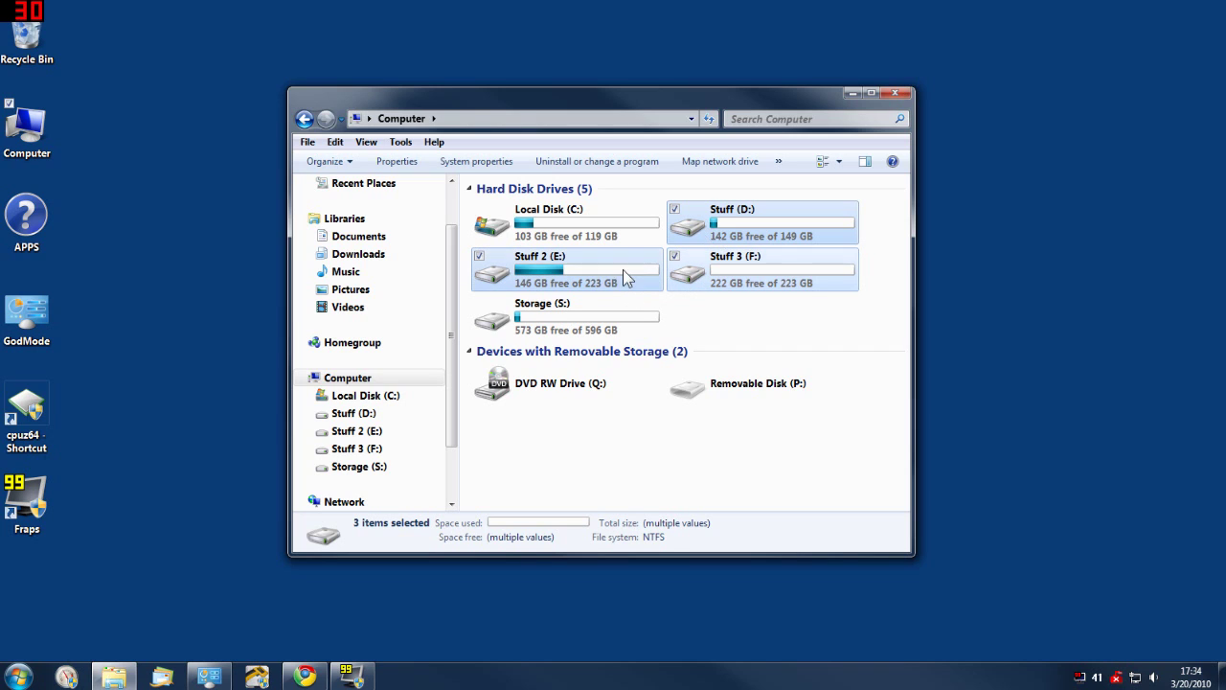
left_click(609, 330)
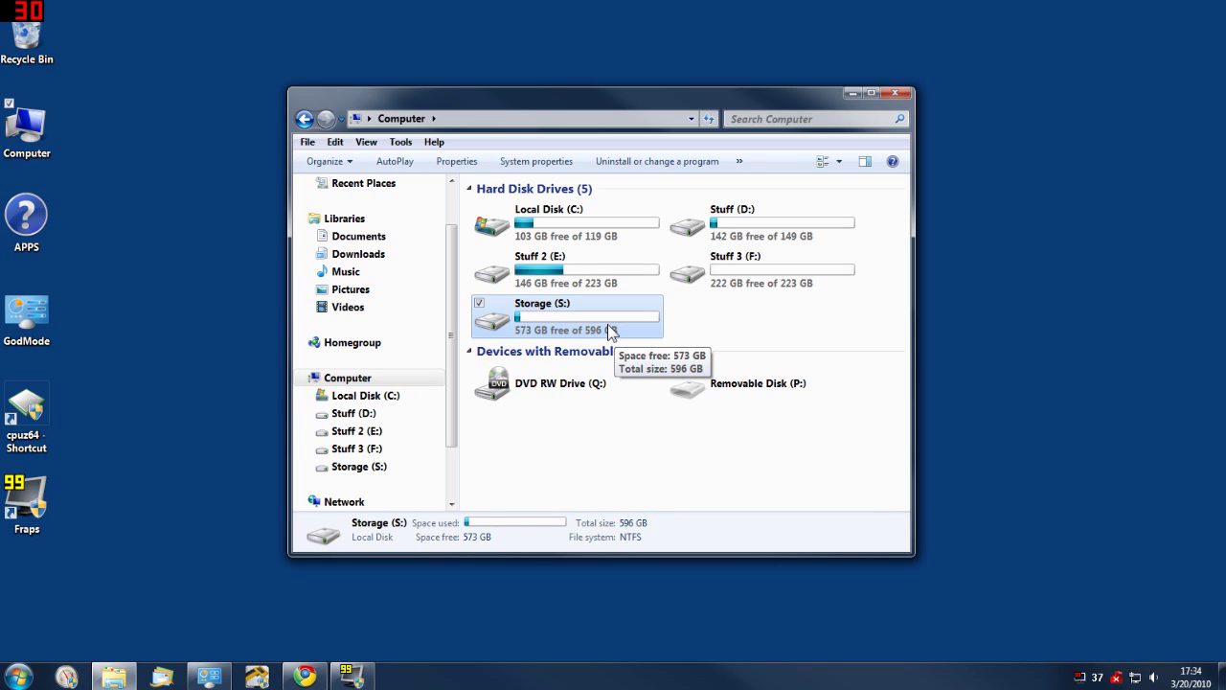
Open Computer Management's Disk Management and bring up actions for the Storage (S:) partition.
right_click(50, 129)
left_click(70, 155)
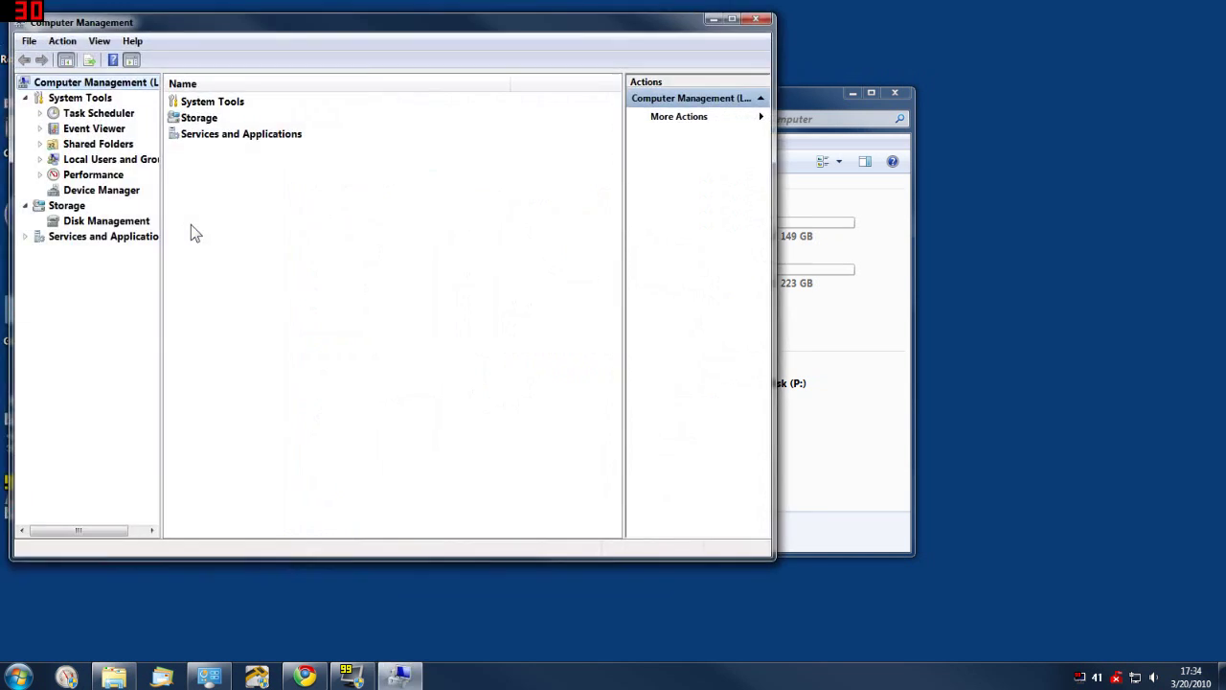
left_click_drag(212, 32, 422, 67)
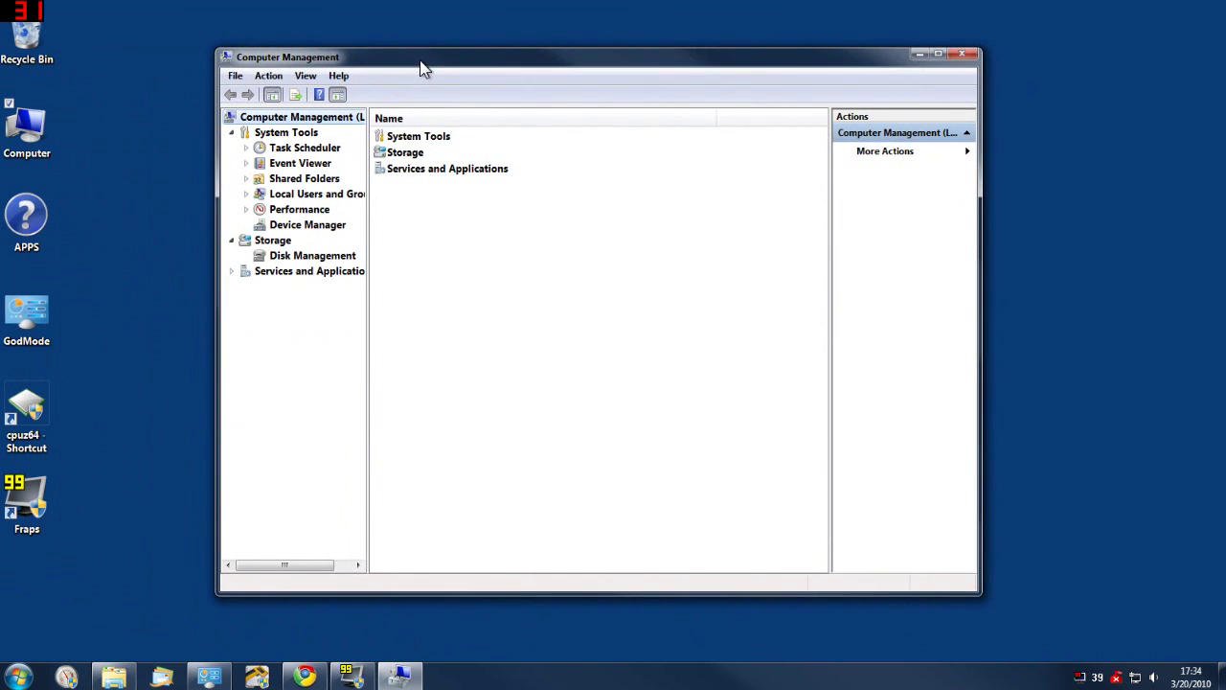
left_click(300, 260)
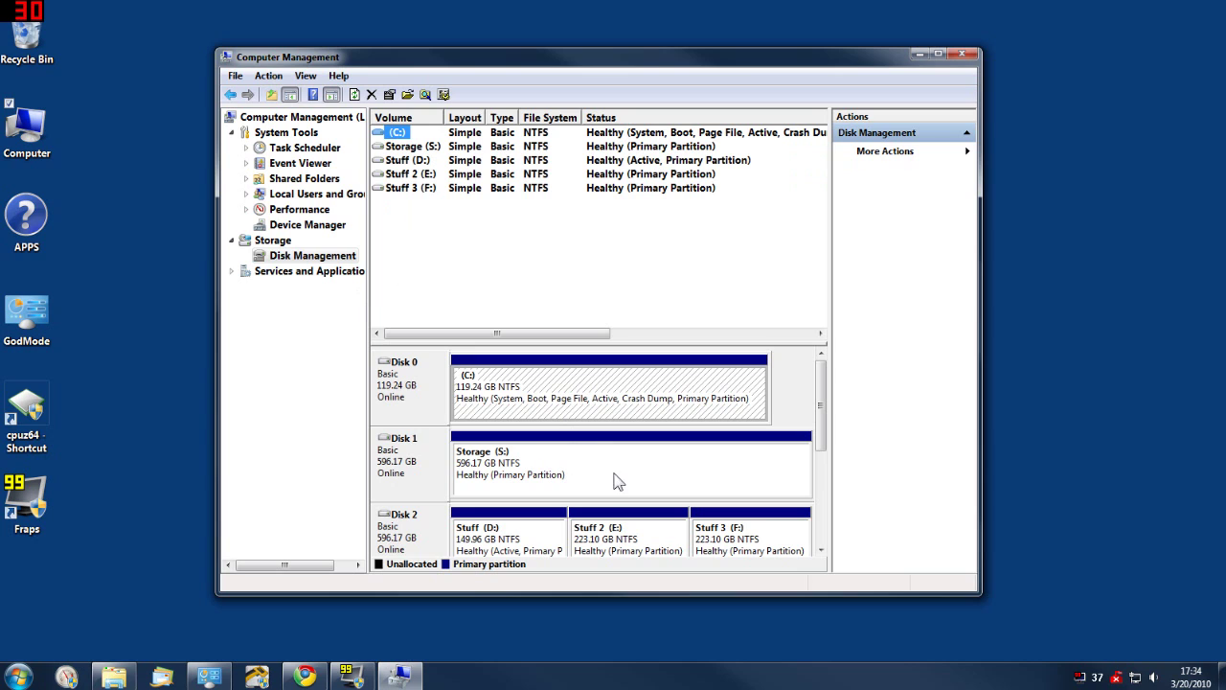
left_click(607, 468)
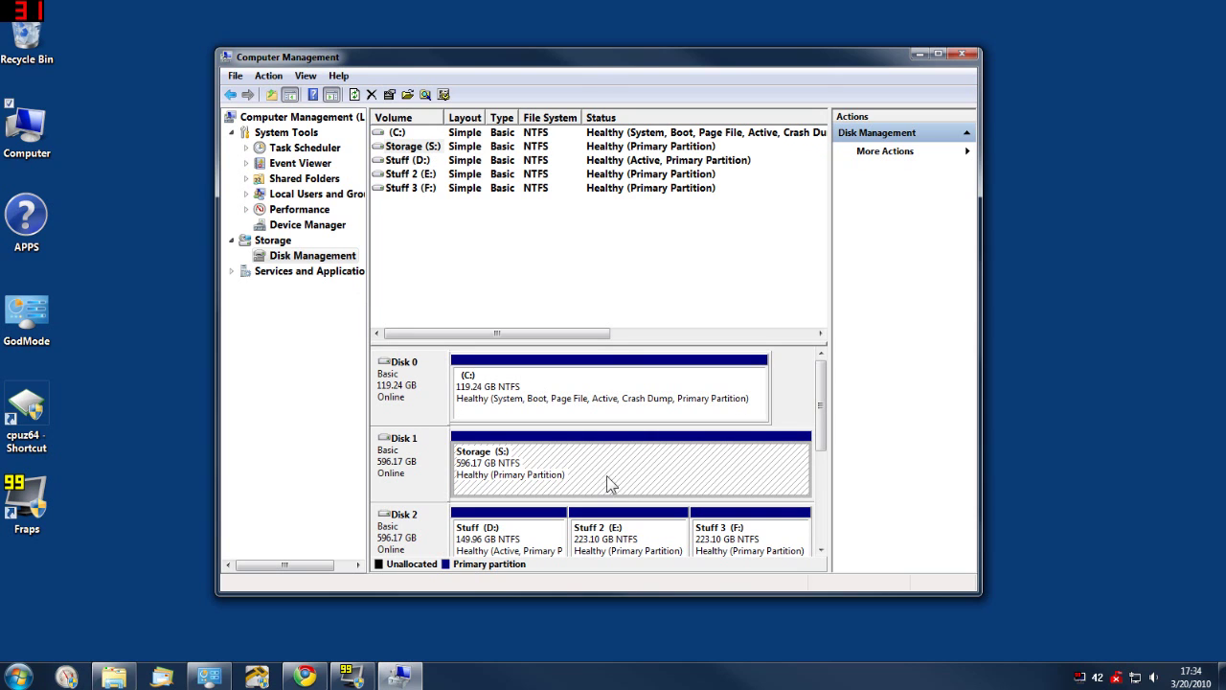
right_click(621, 465)
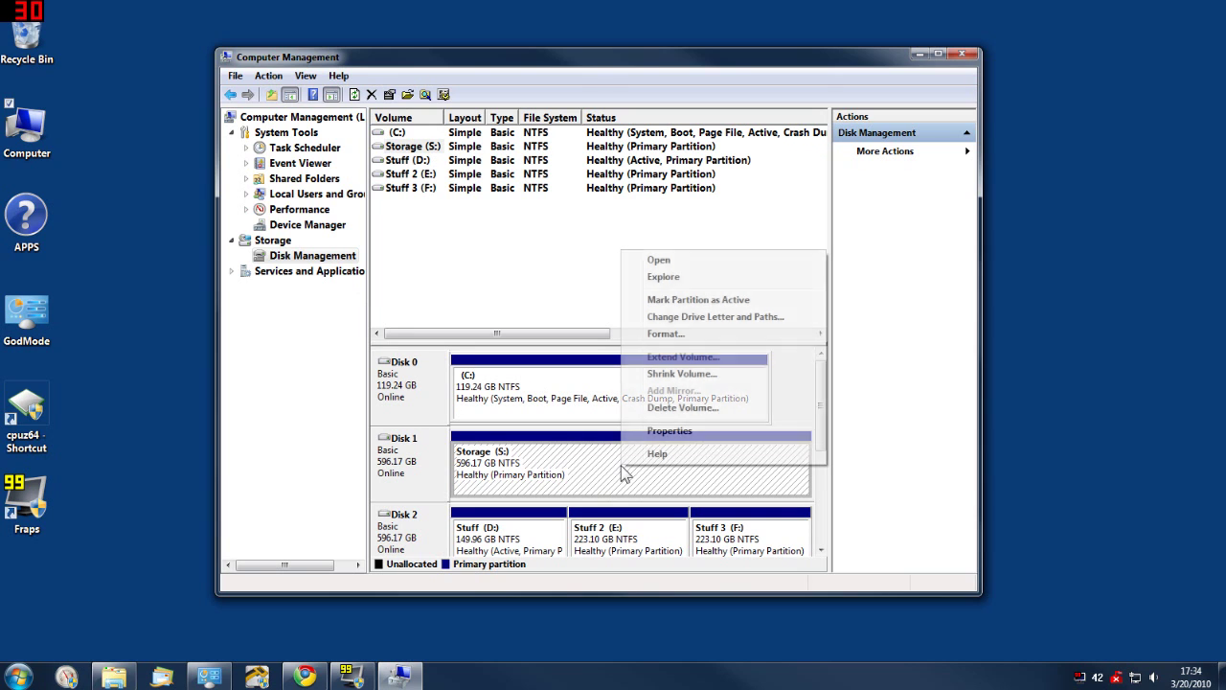
Shrink Storage (S:) by 102400 MB, leaving 100 GB unallocated on Disk 1.
left_click(682, 374)
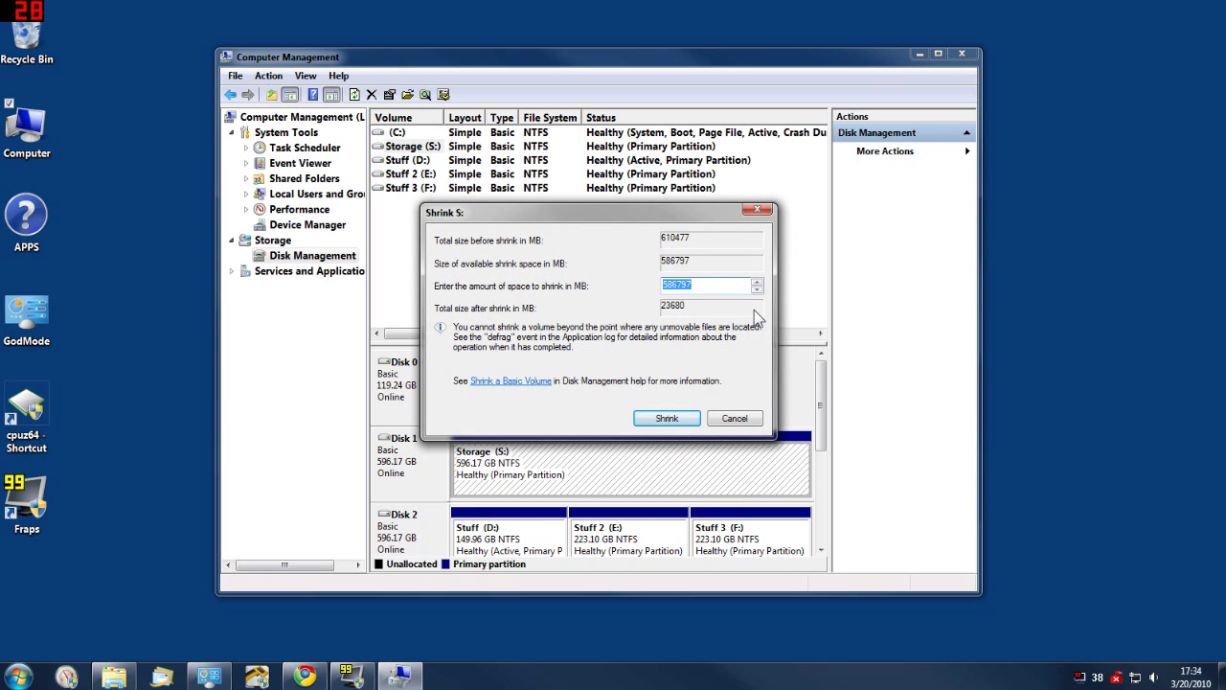
type("102400")
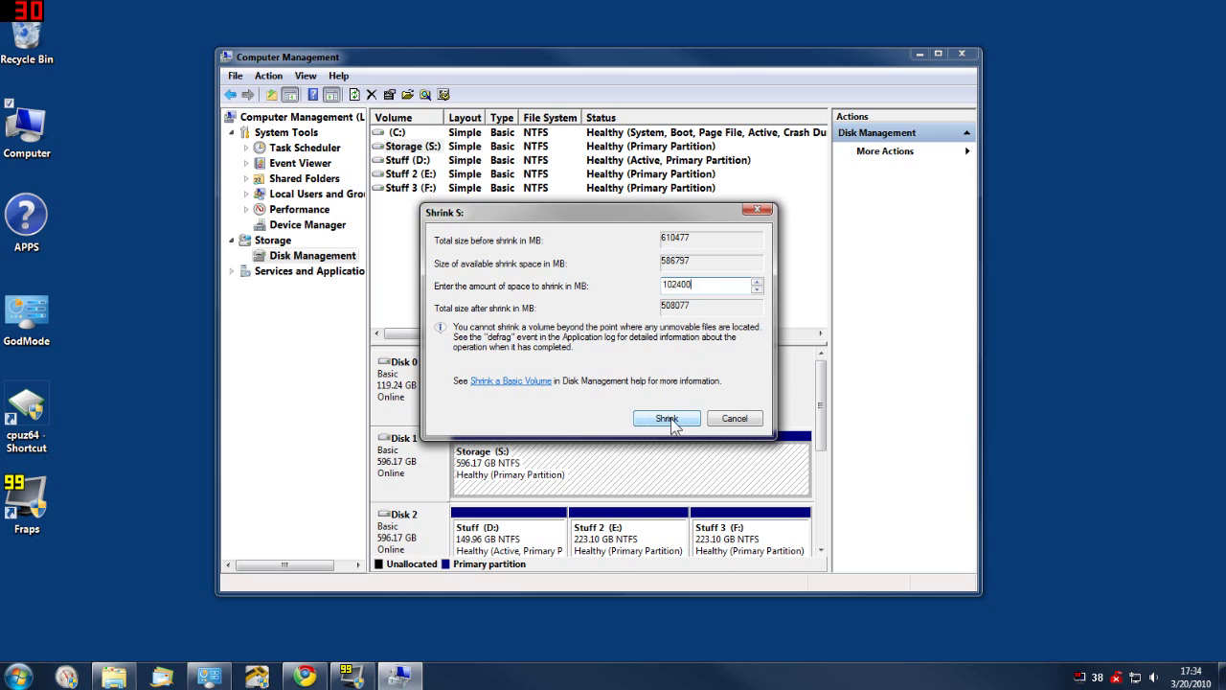
left_click(662, 421)
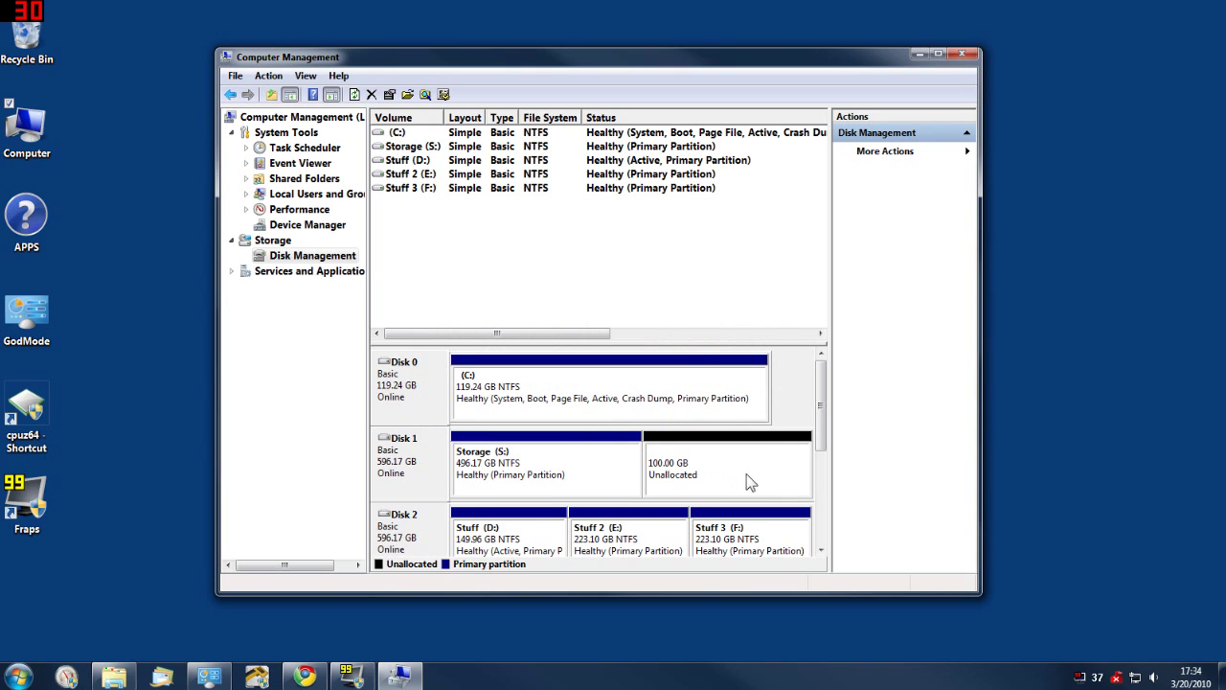
Start a new simple volume on the 100 GB unallocated space, using all 102400 MB and drive letter U.
right_click(723, 478)
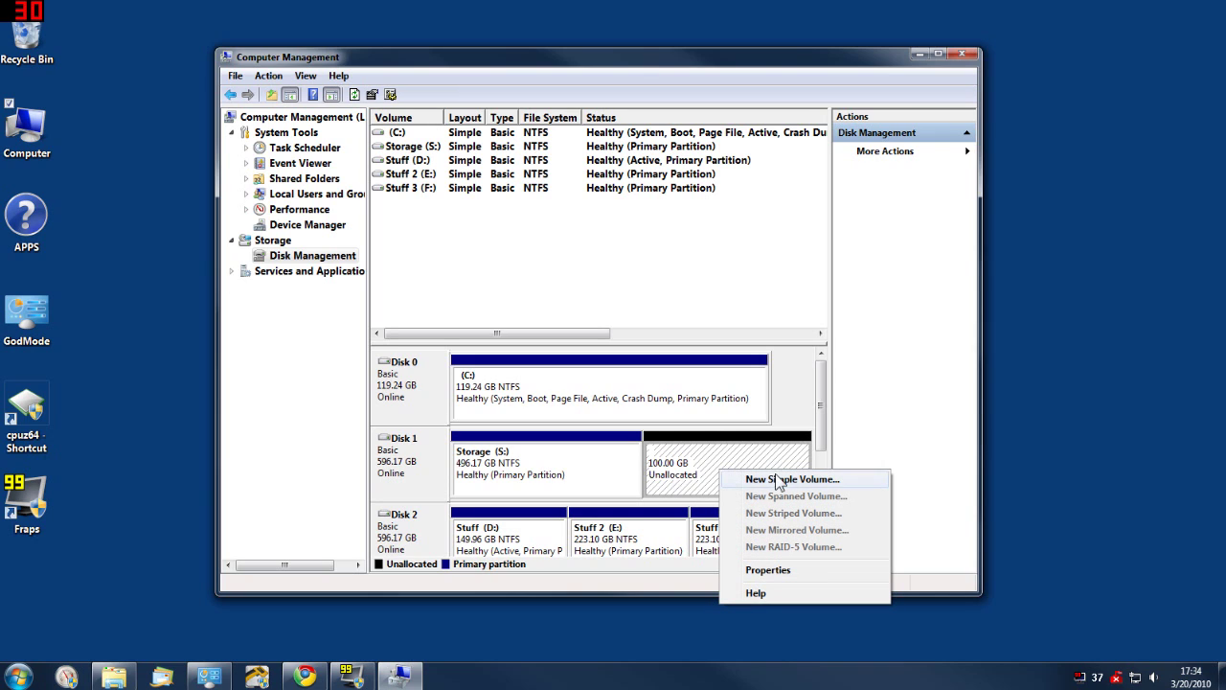
left_click(761, 480)
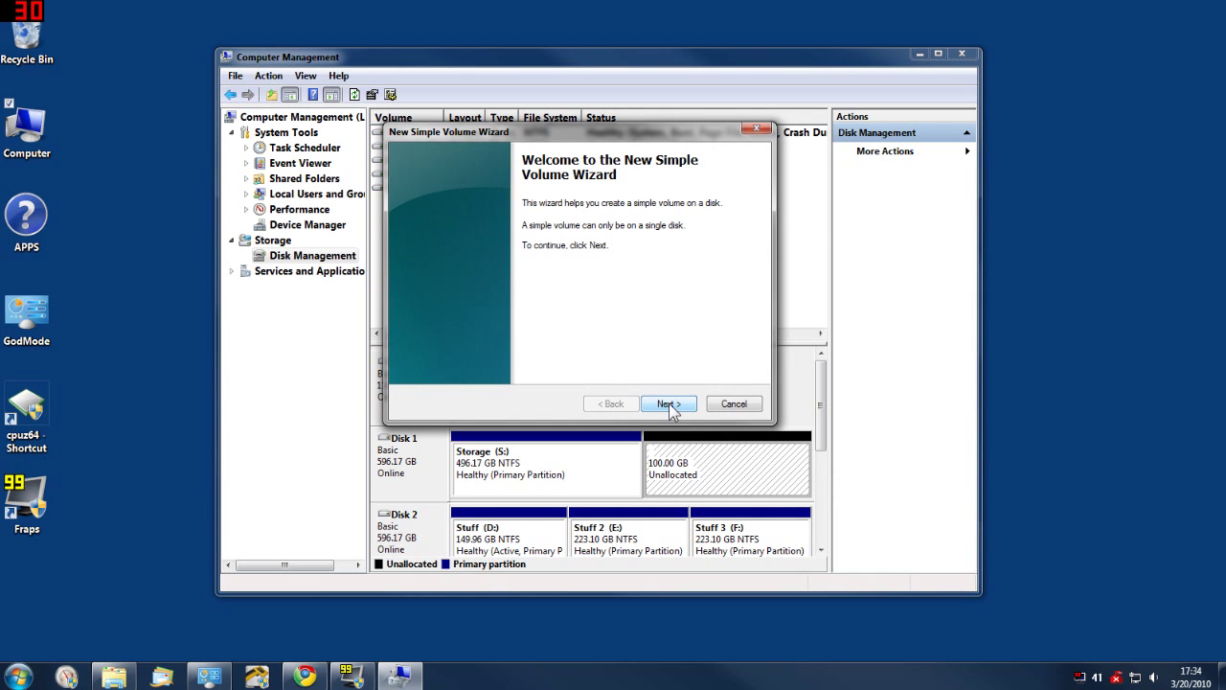
left_click(672, 404)
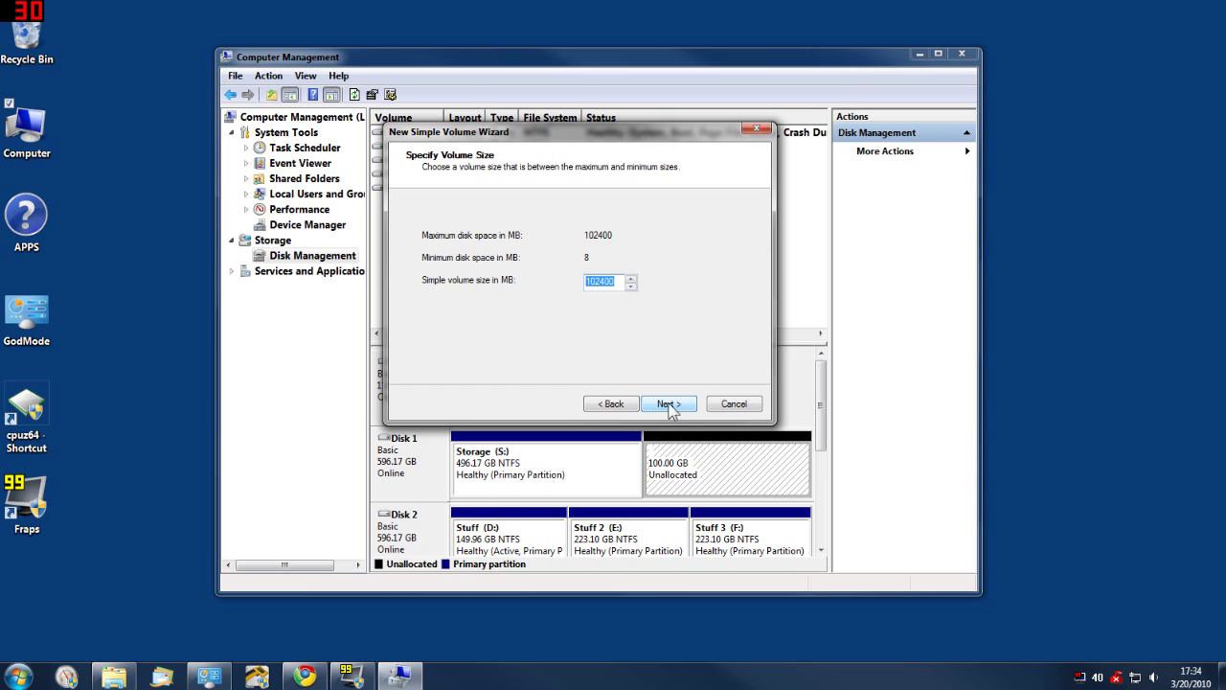
left_click(671, 404)
left_click(646, 236)
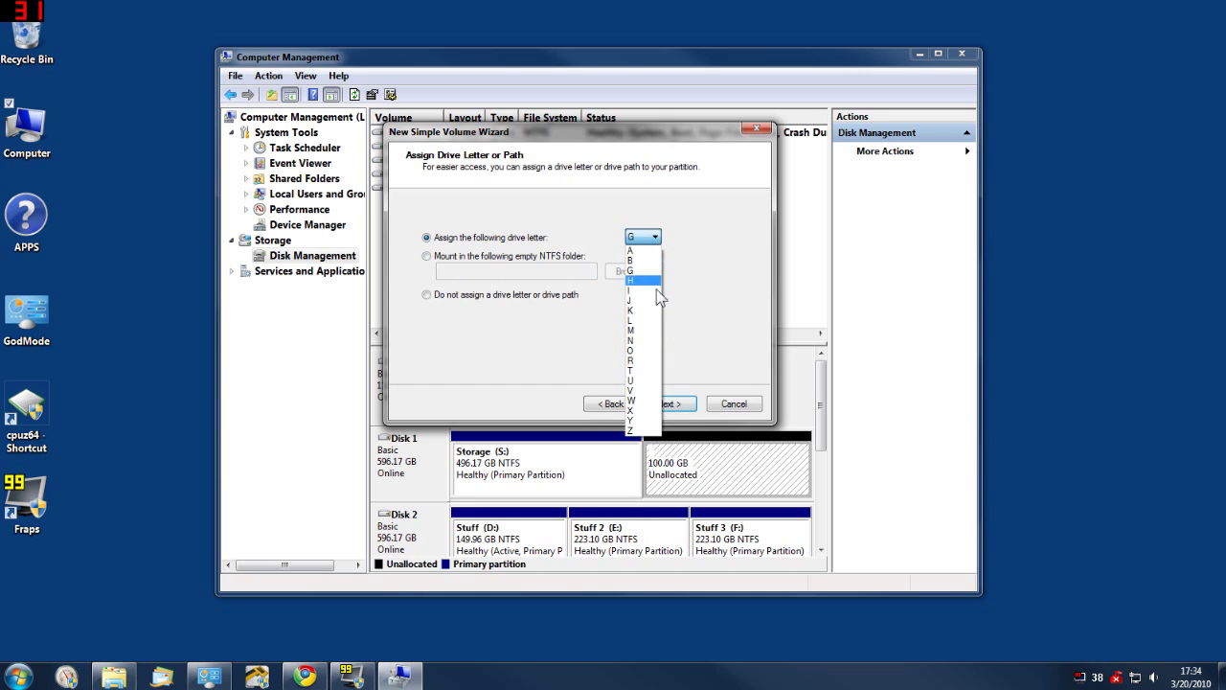
left_click(644, 385)
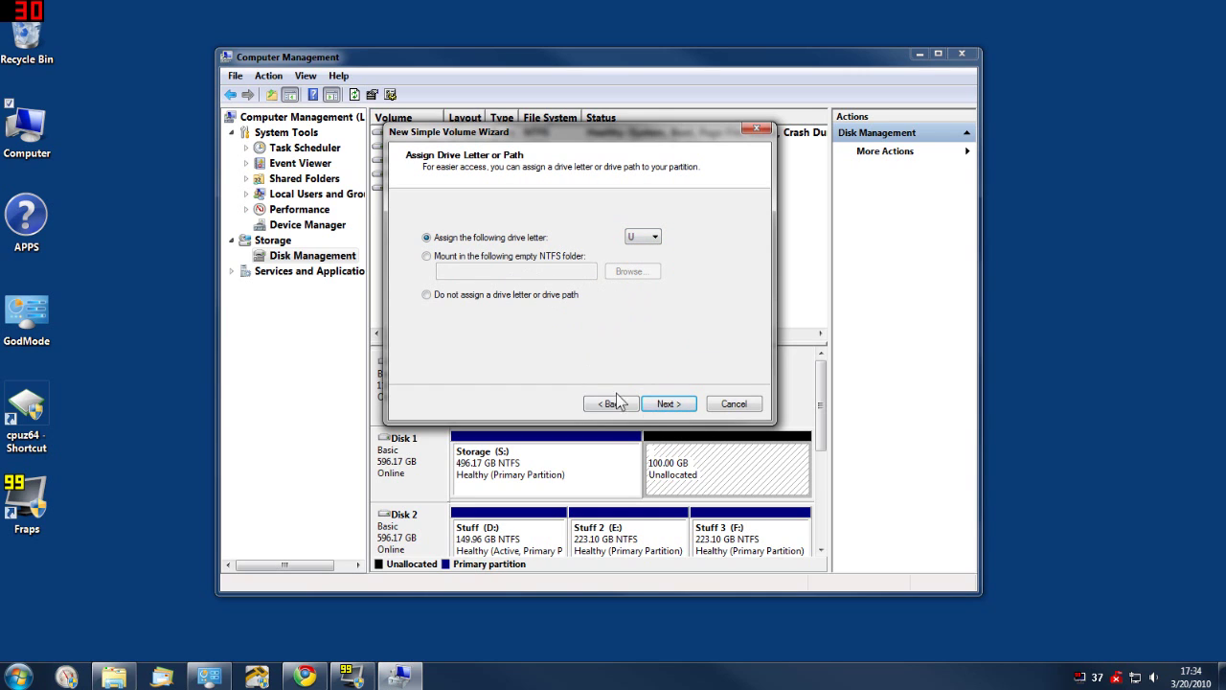
left_click(664, 404)
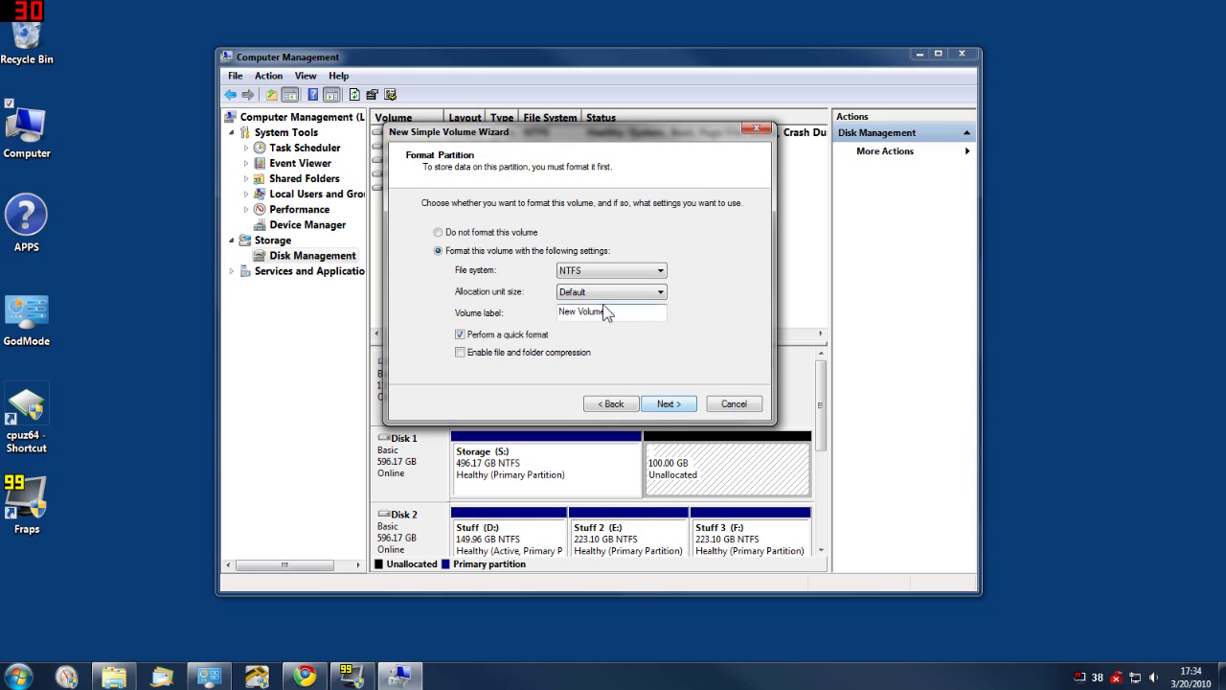
Label the new NTFS volume 'Storage' and finish creating it.
left_click_drag(606, 312, 529, 314)
type("Storage")
left_click(668, 405)
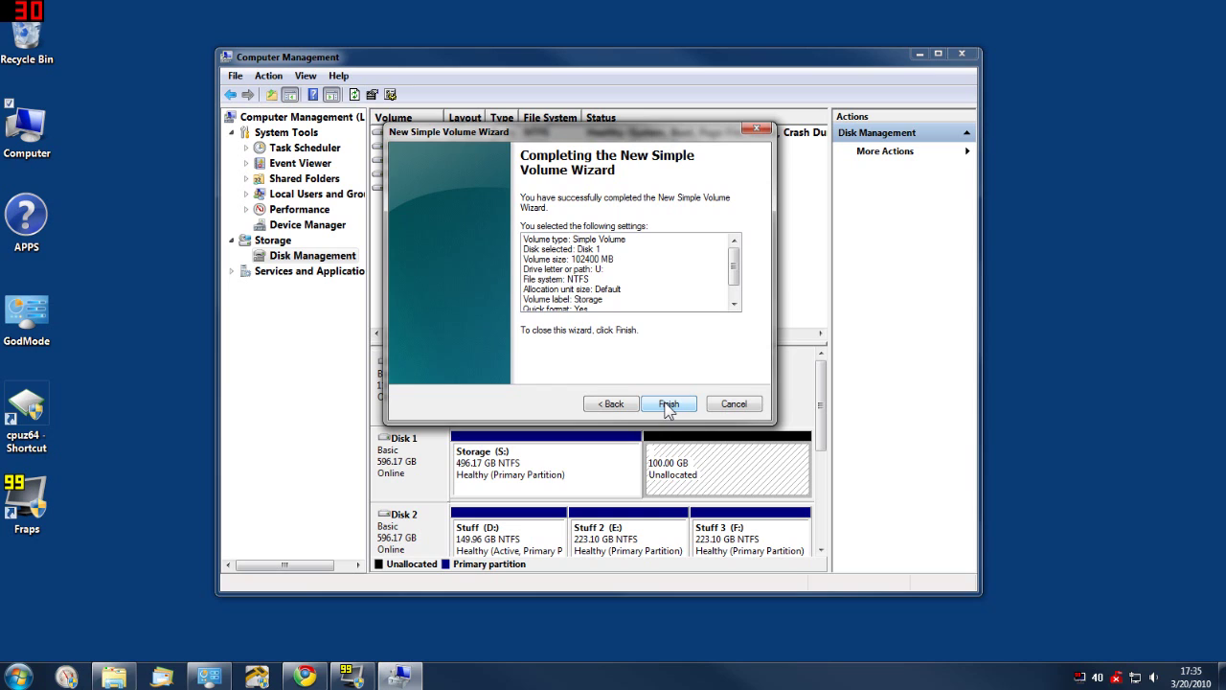
left_click_drag(732, 266, 734, 287)
left_click(685, 403)
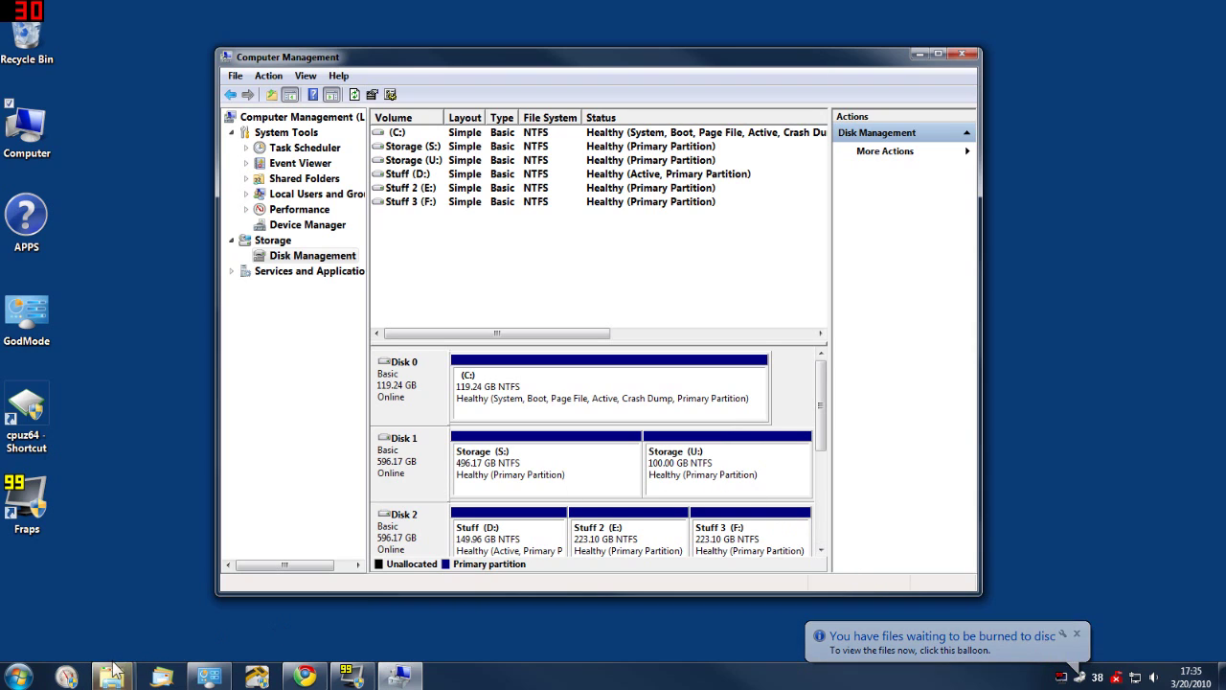
Dismiss the AutoPlay prompt for Storage (U:) and open Explorer's Computer view with Win+E.
mouse_move(115, 661)
left_click(278, 594)
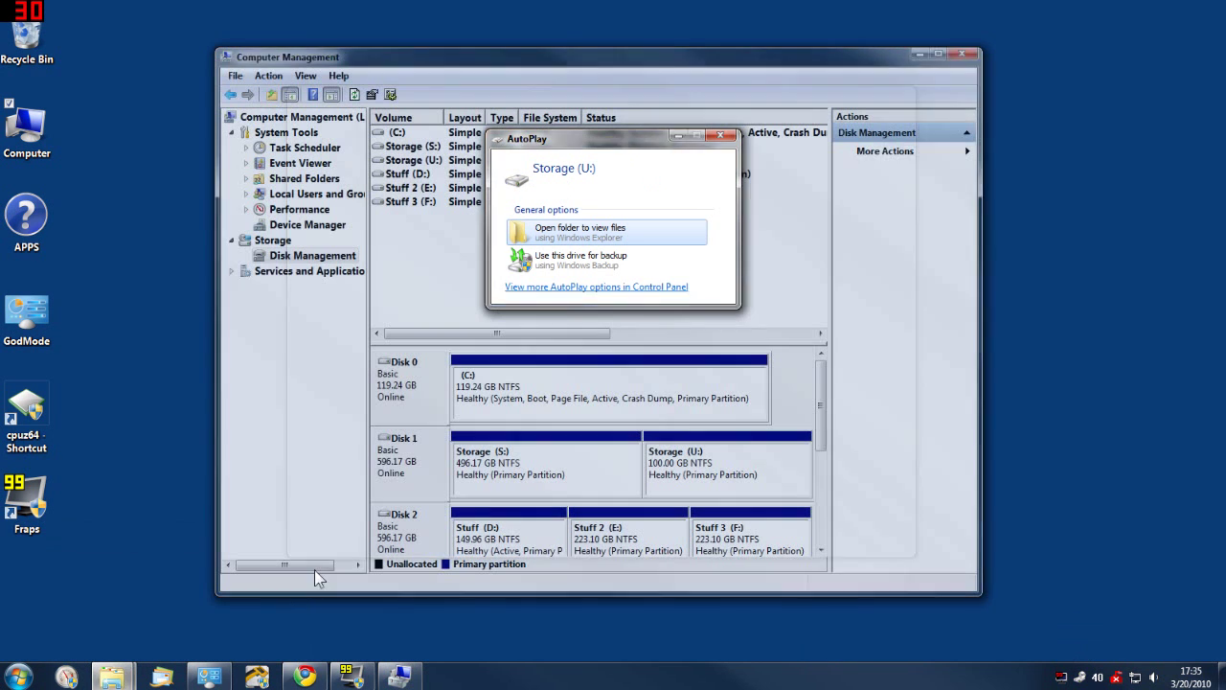
left_click(723, 140)
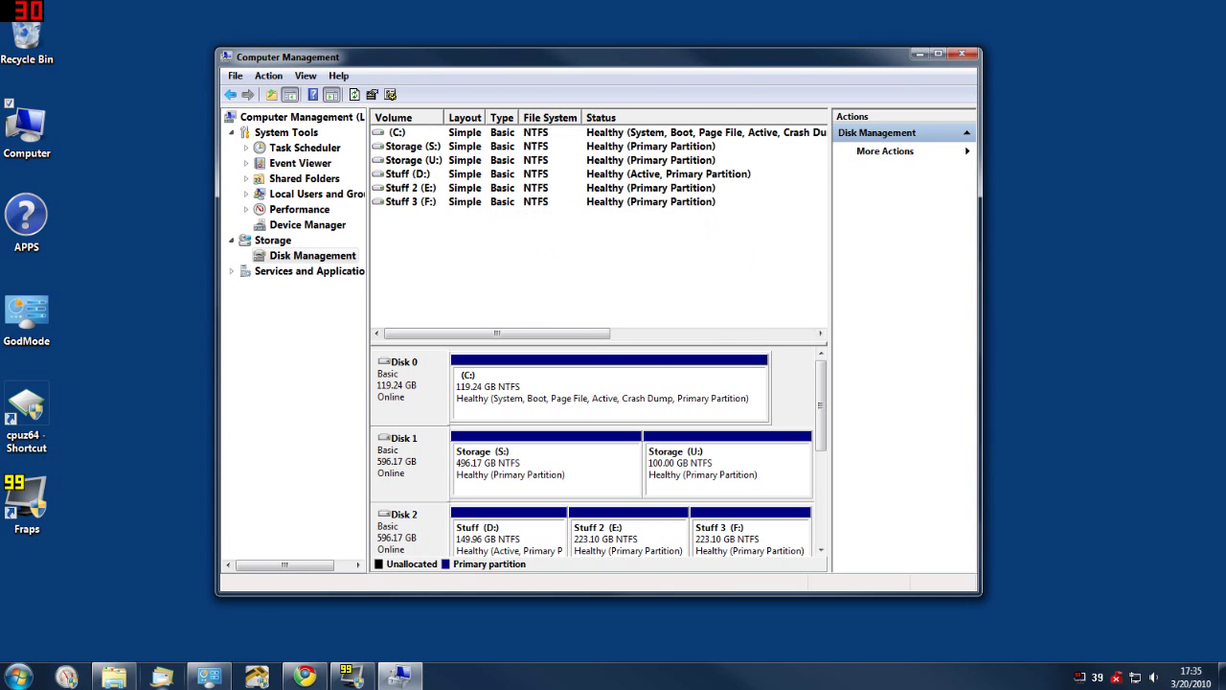
key("super+e")
Confirm Storage (U:) is empty, minimize Explorer, and select the U: partition in Disk Management.
double_click(725, 324)
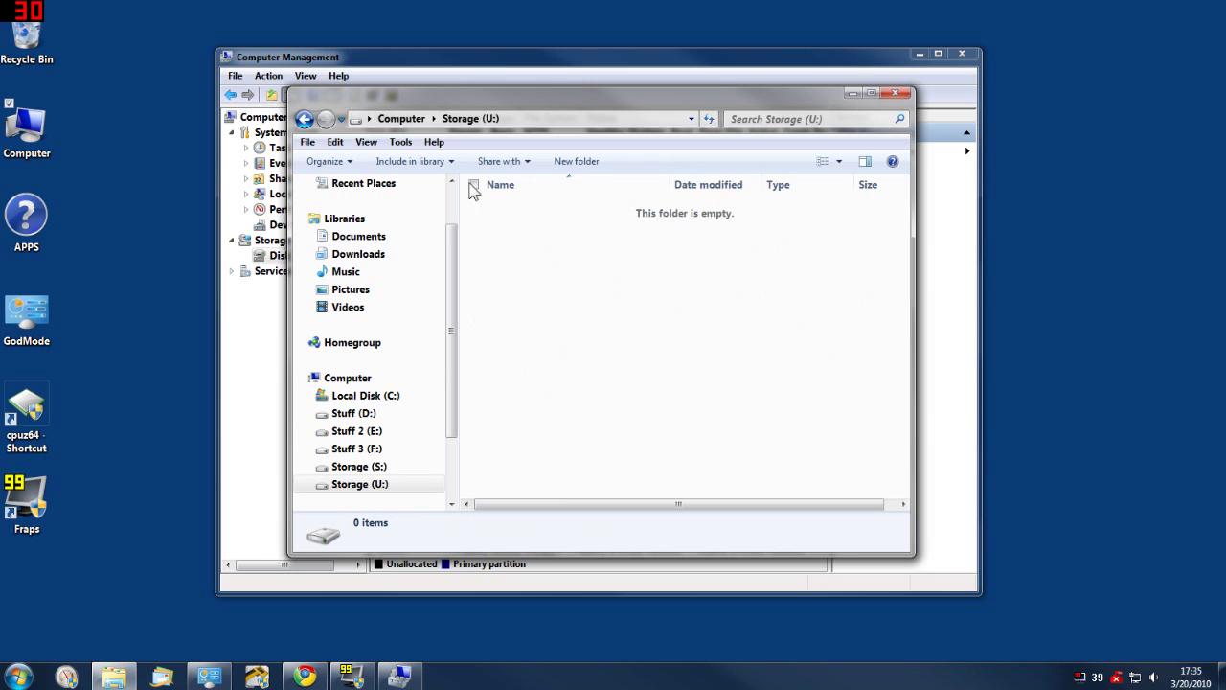
left_click(402, 118)
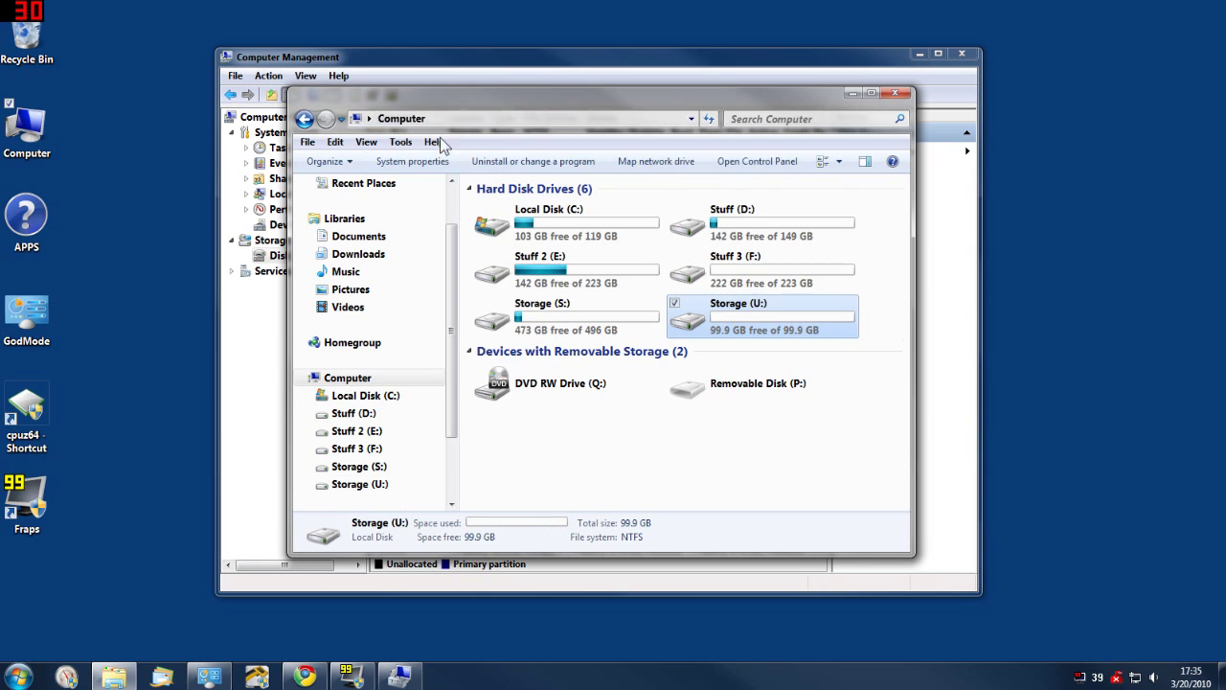
left_click(849, 96)
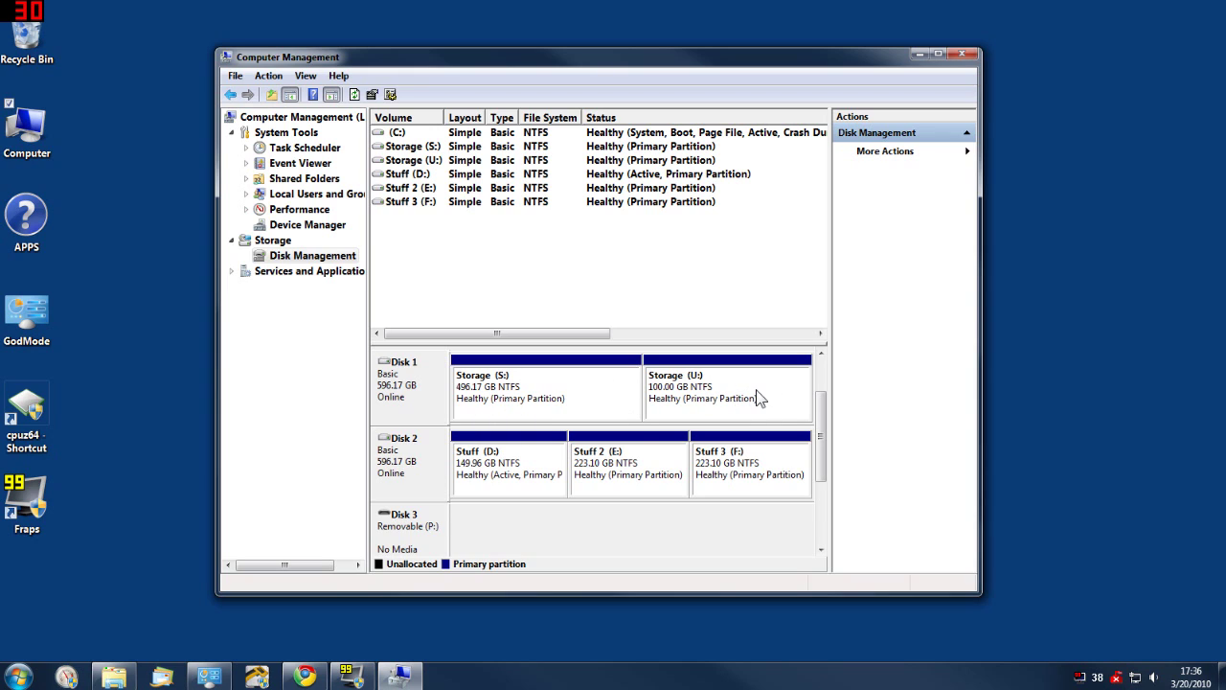
left_click(757, 397)
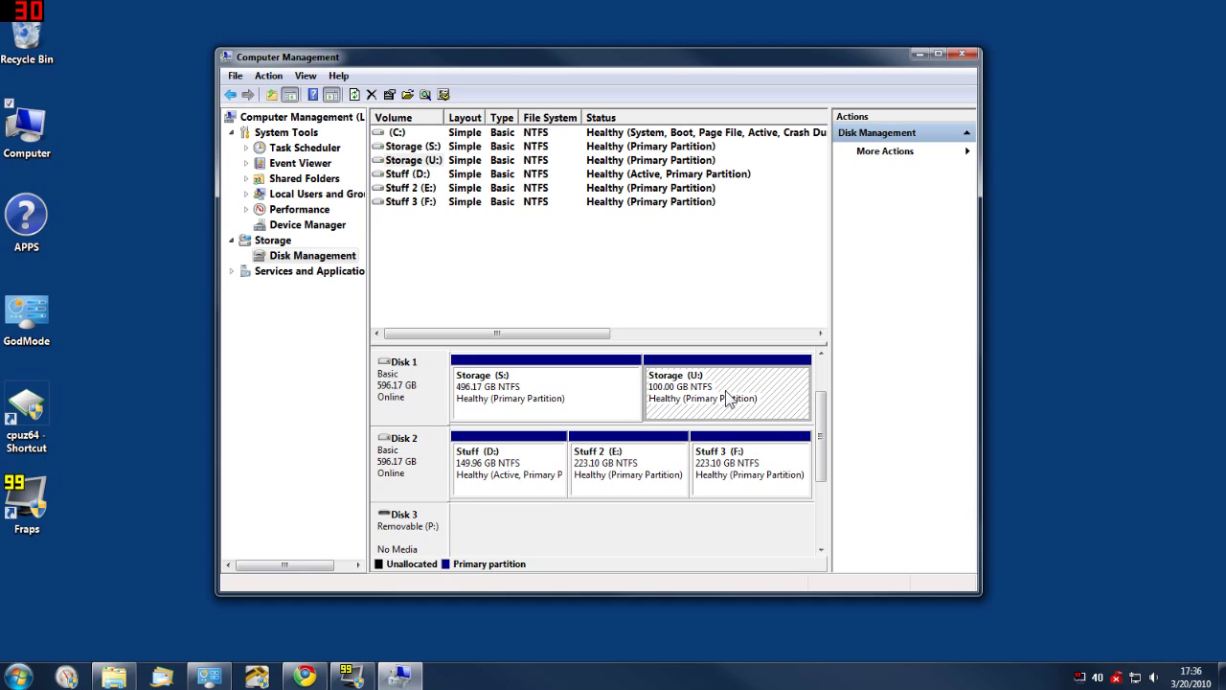
Delete the Storage (U:) volume, freeing its 100 GB, then select Storage (S:).
right_click(727, 397)
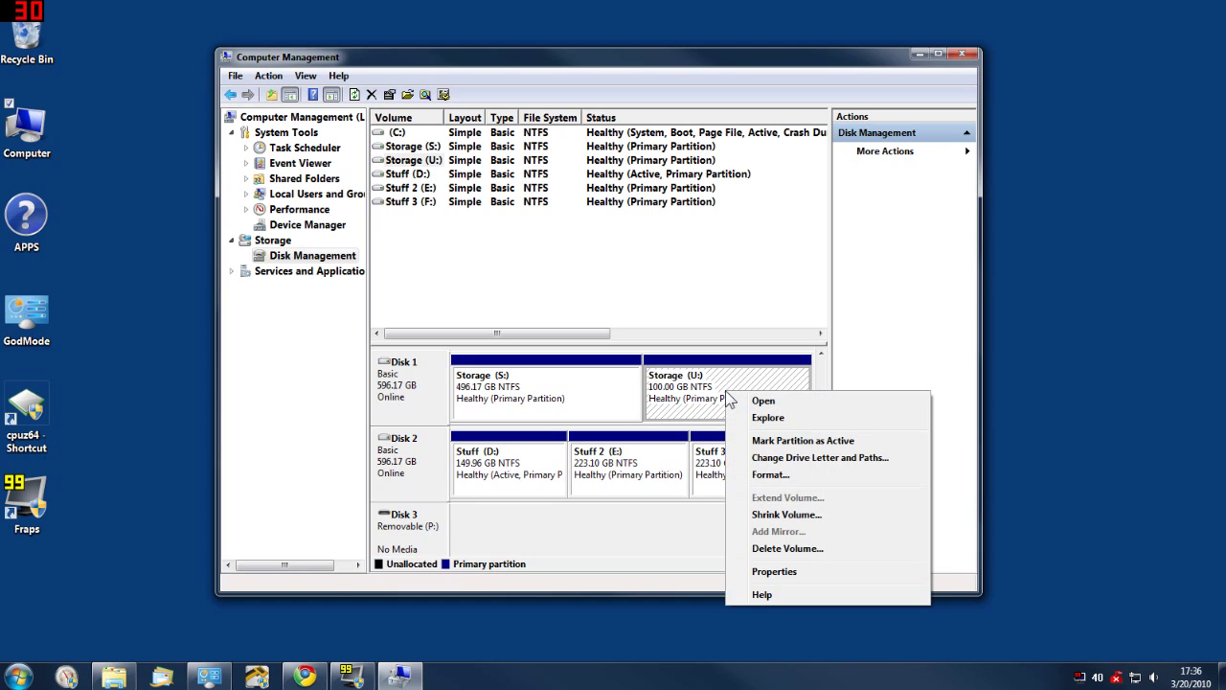
left_click(776, 548)
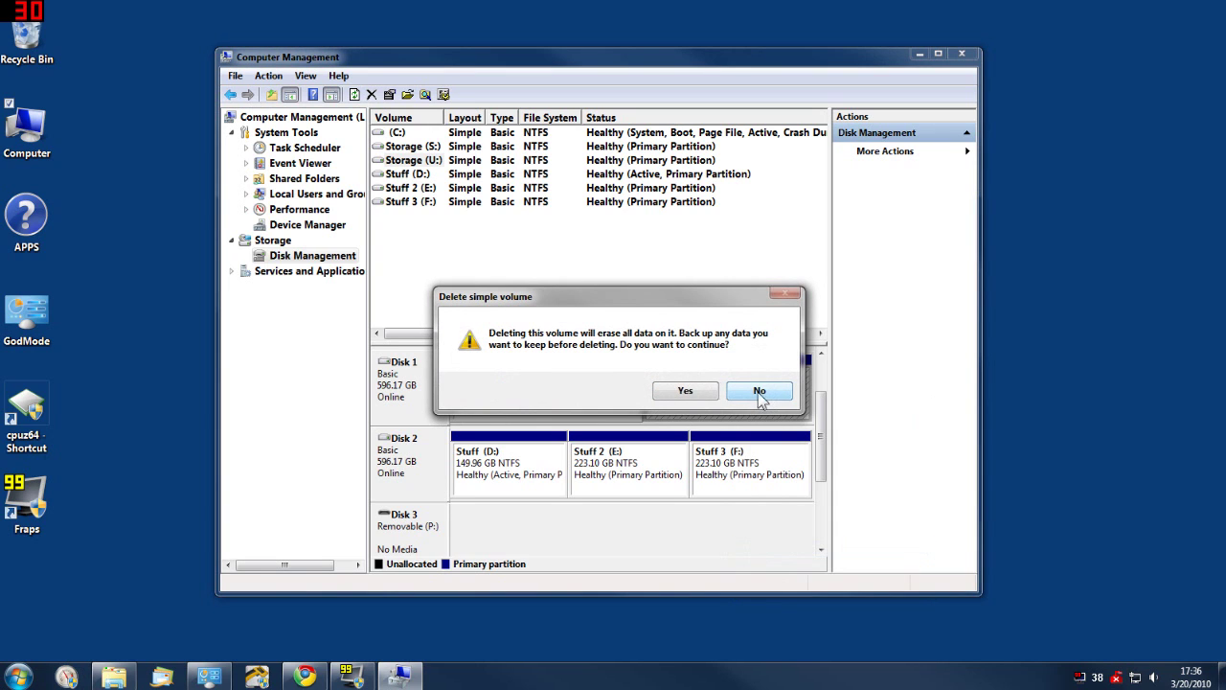
left_click(686, 394)
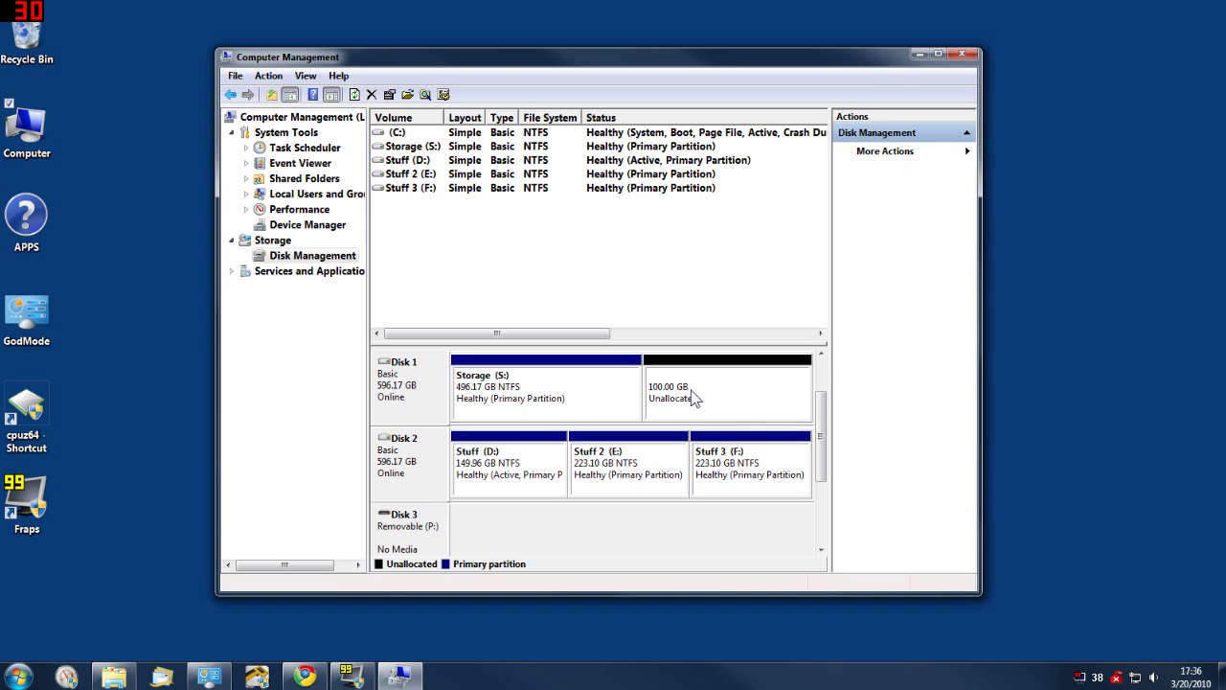
left_click(591, 390)
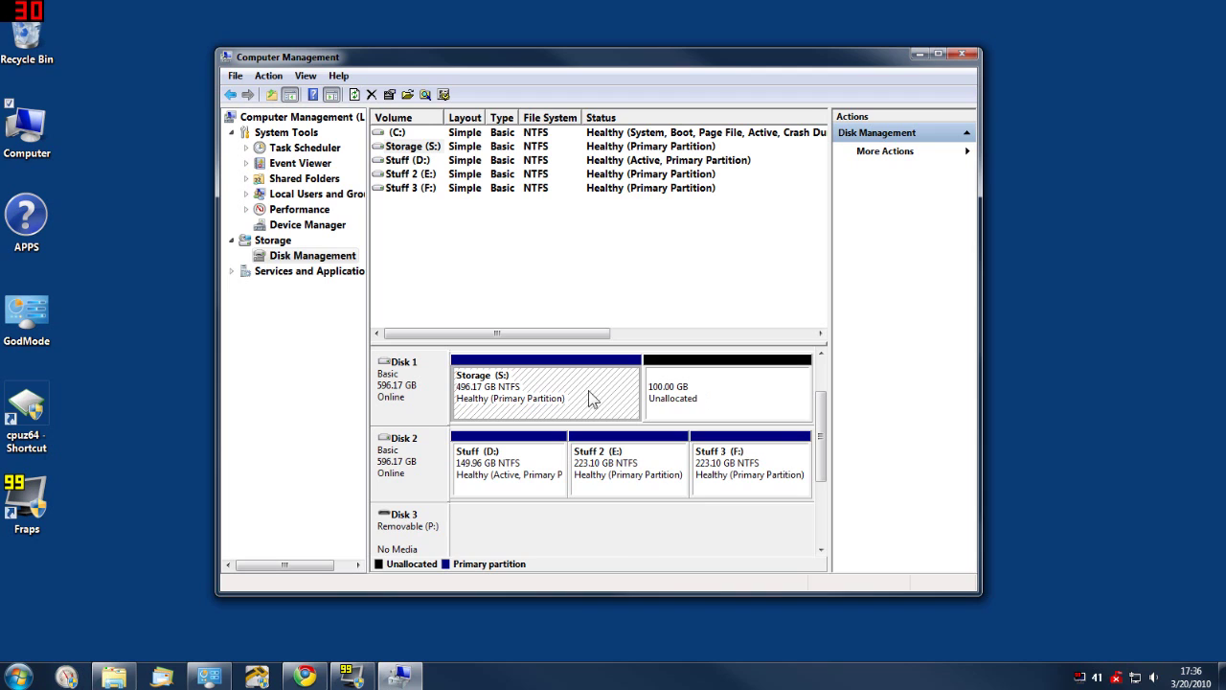
Extend Storage (S:) with all 102400 MB of free space to 596.17 GB, then restore Explorer.
right_click(581, 388)
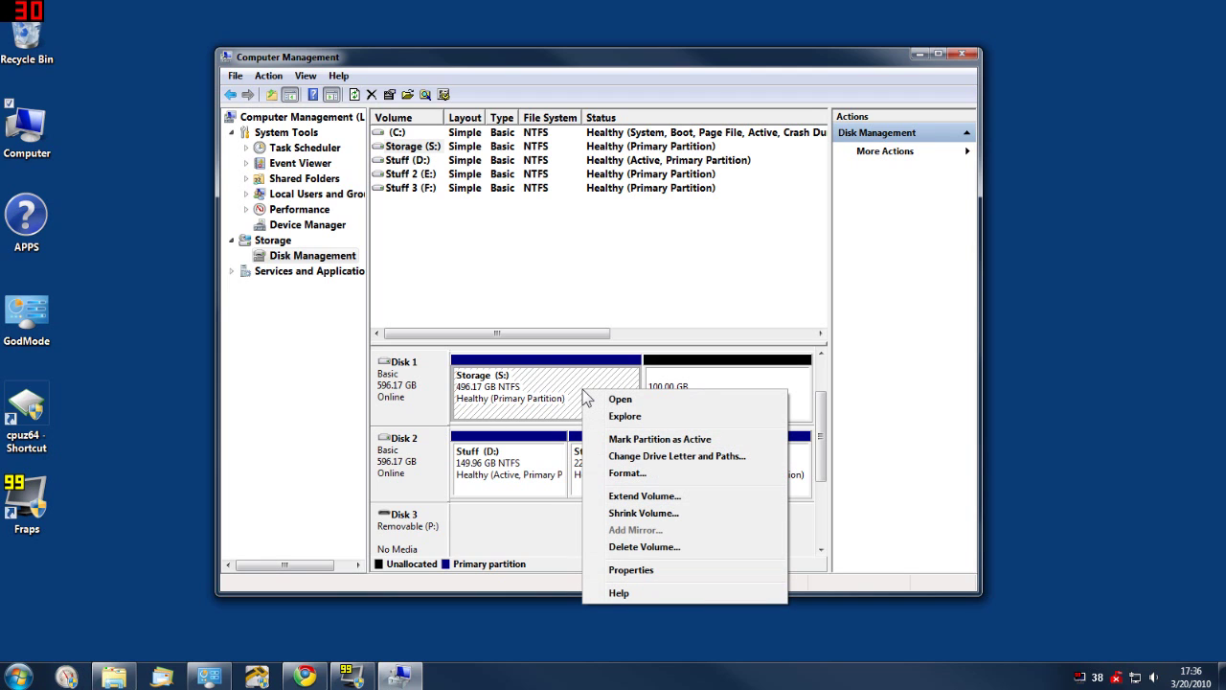
left_click(651, 496)
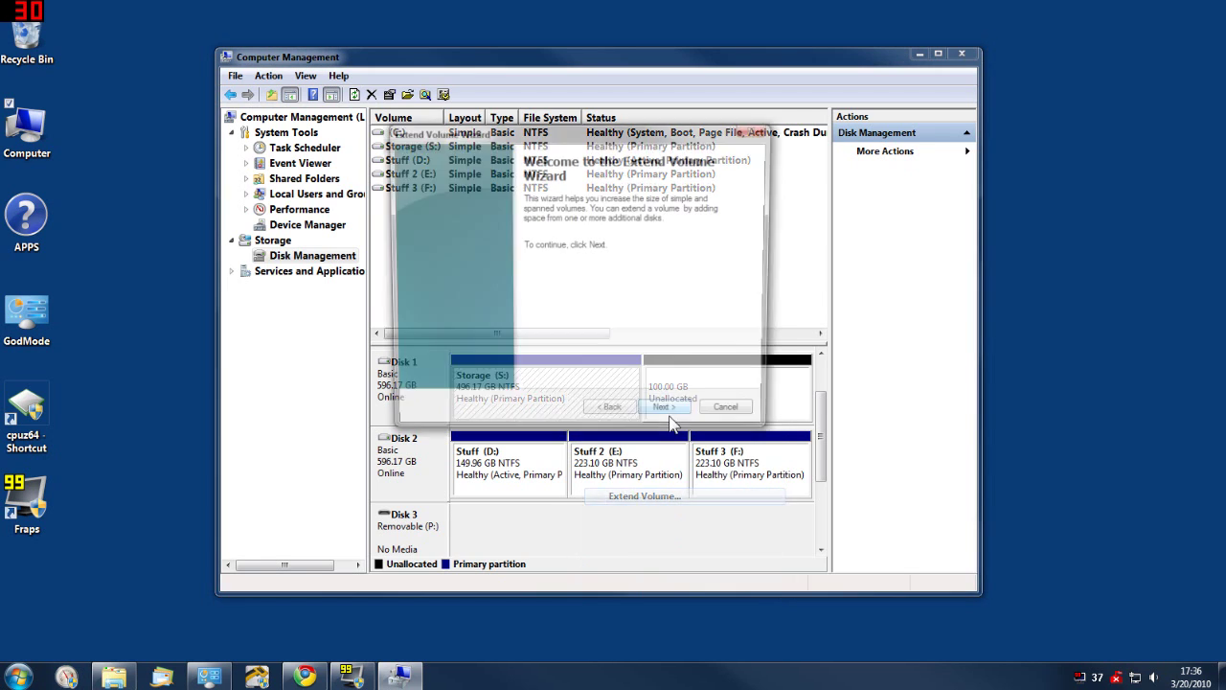
left_click(668, 417)
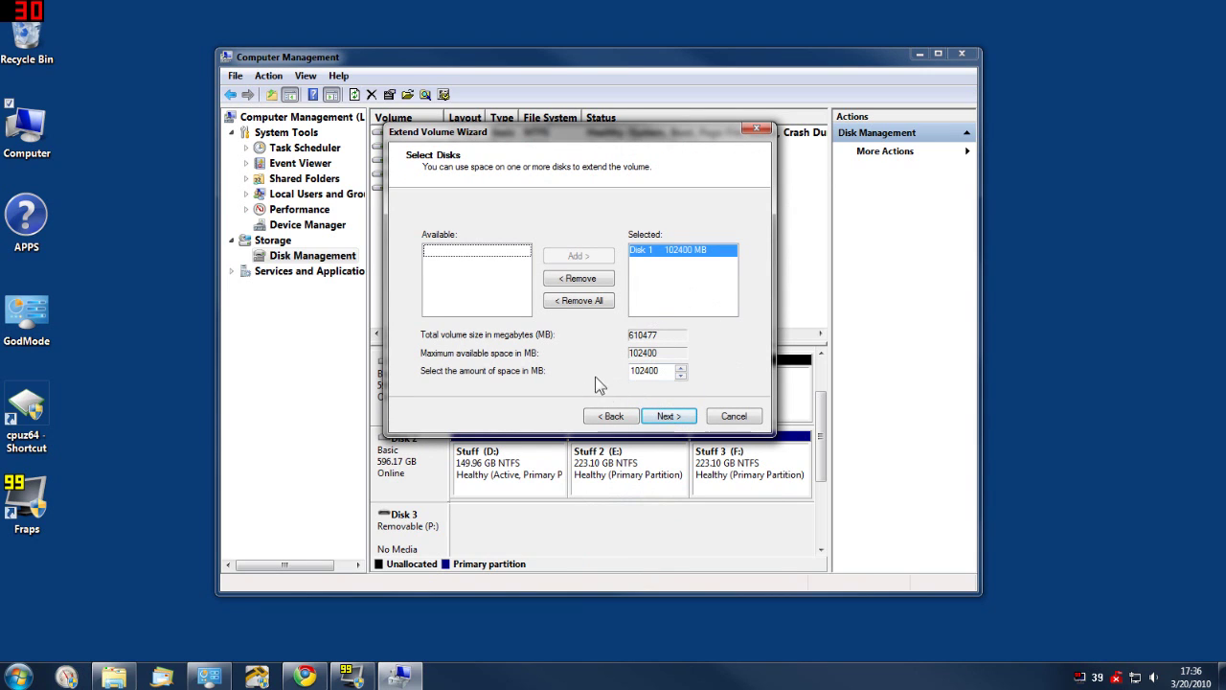
left_click(670, 419)
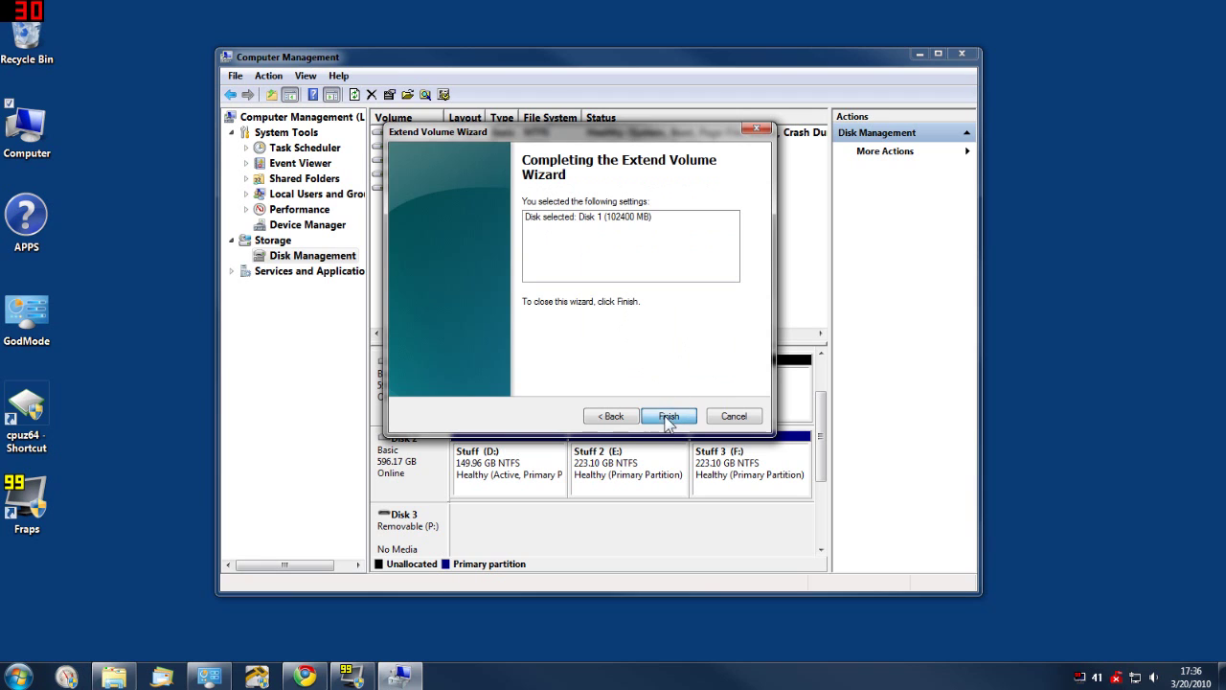
left_click(670, 416)
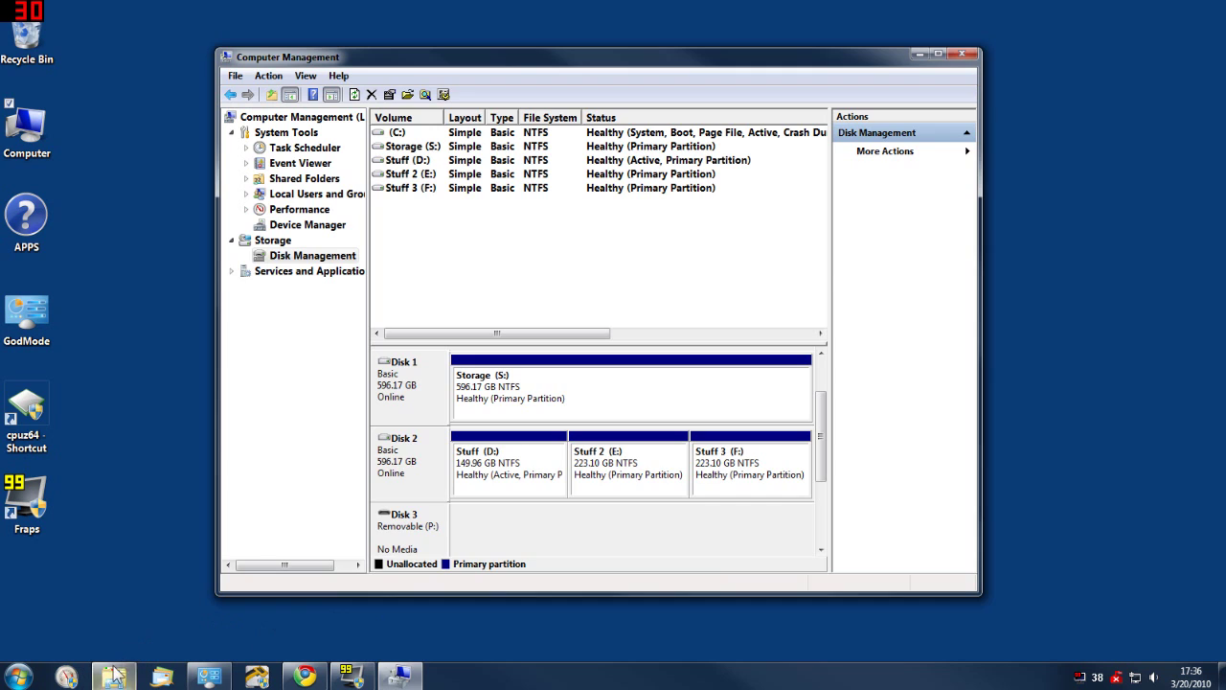
left_click(114, 676)
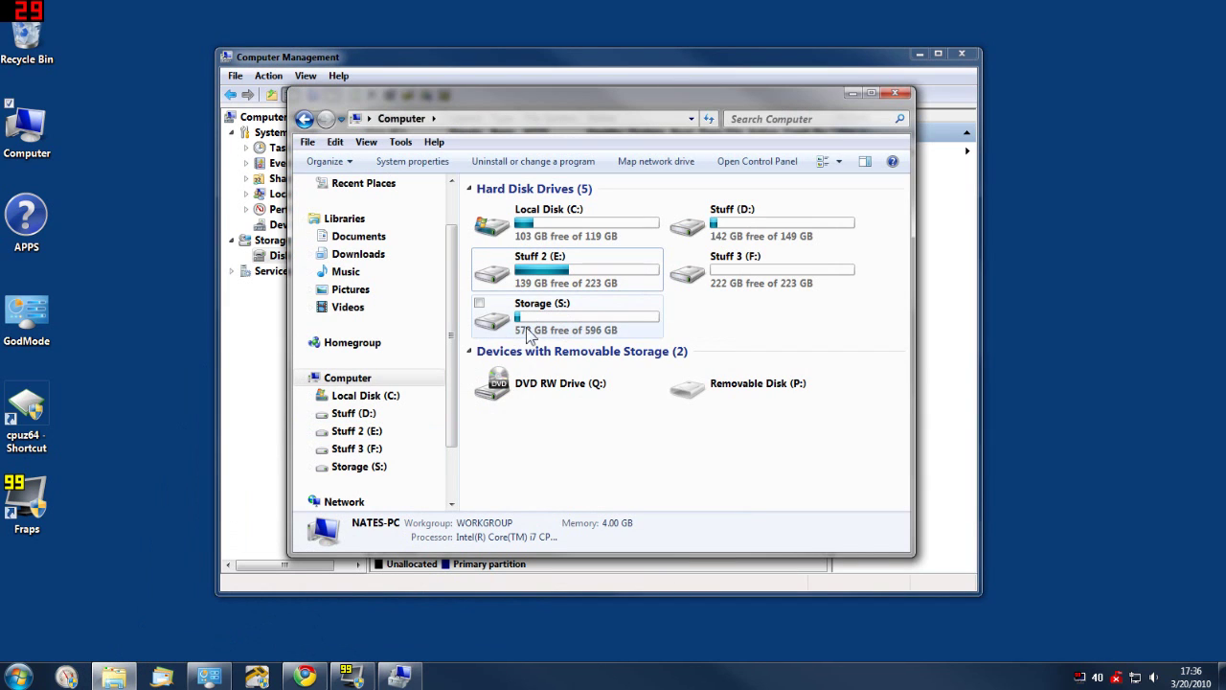